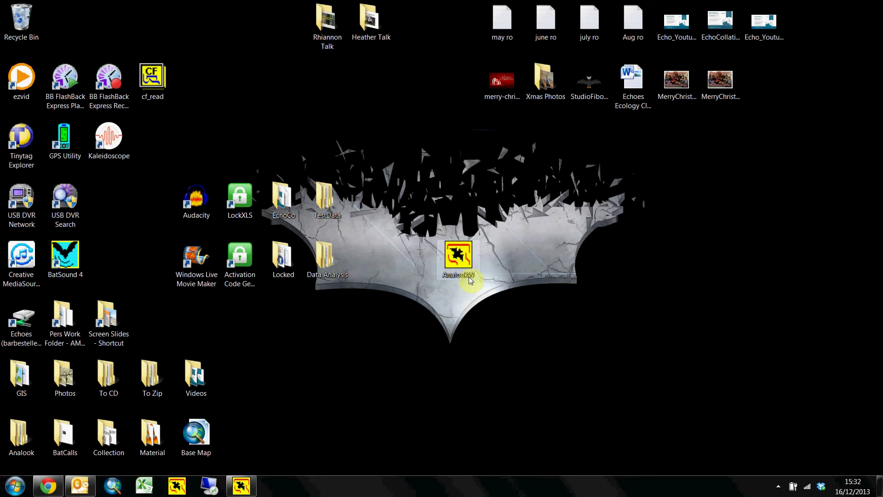
{"action": "left_click", "coordinate": [493, 251]}
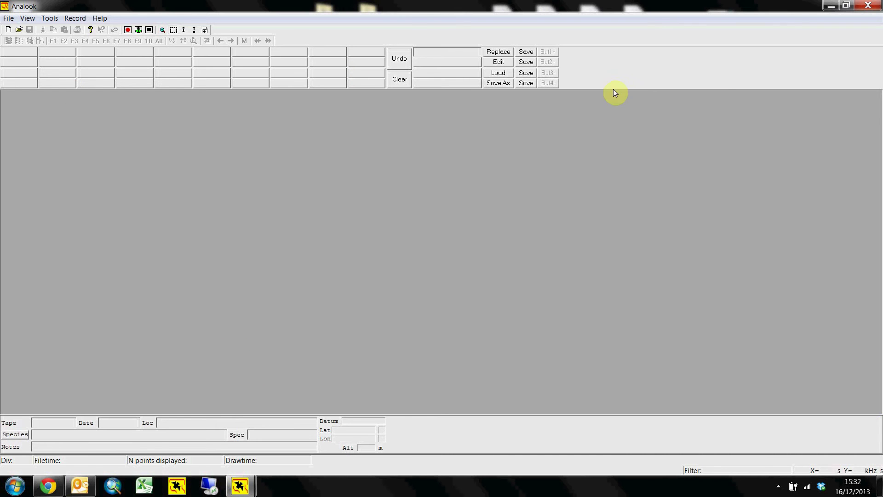
{"action": "left_click", "coordinate": [27, 18]}
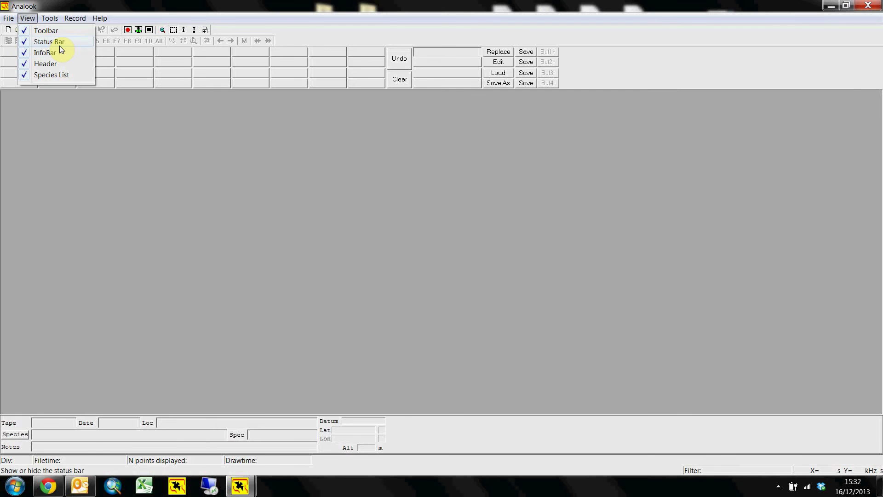
{"action": "key", "text": "Escape"}
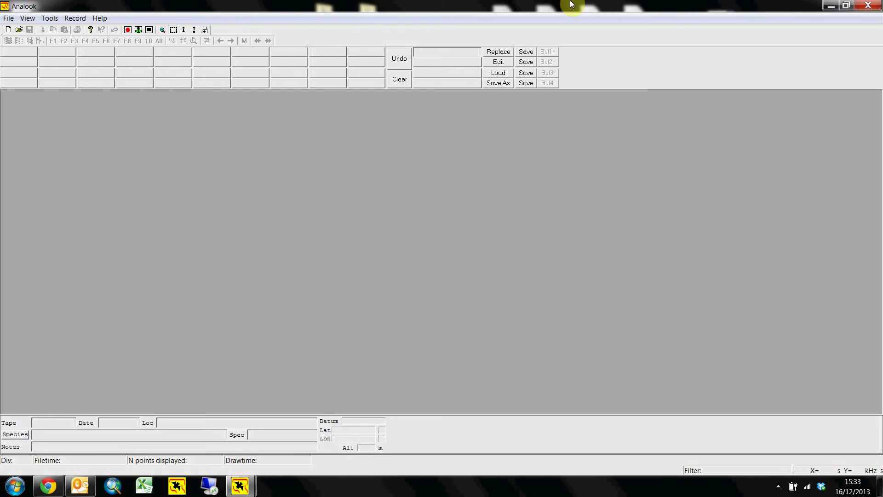
Step: Start loading a species list and move up the folders to the Desktop
{"action": "left_click", "coordinate": [434, 62]}
{"action": "left_click", "coordinate": [444, 82]}
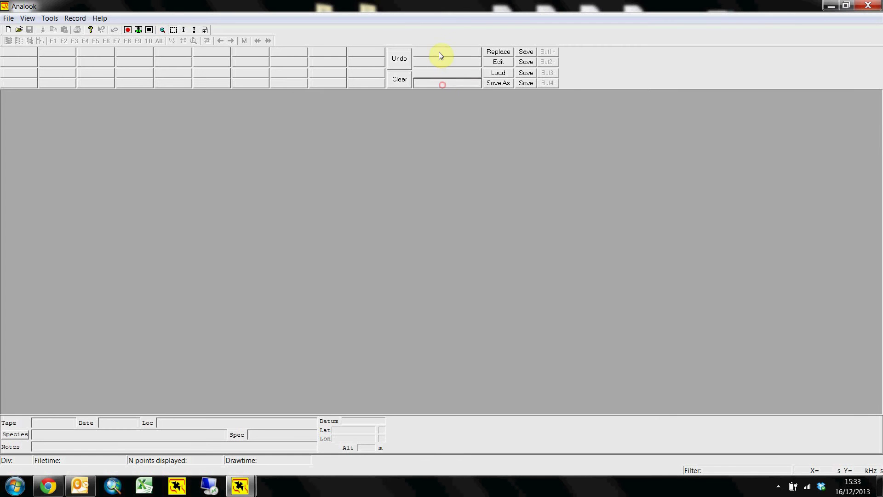
{"action": "left_click", "coordinate": [498, 73]}
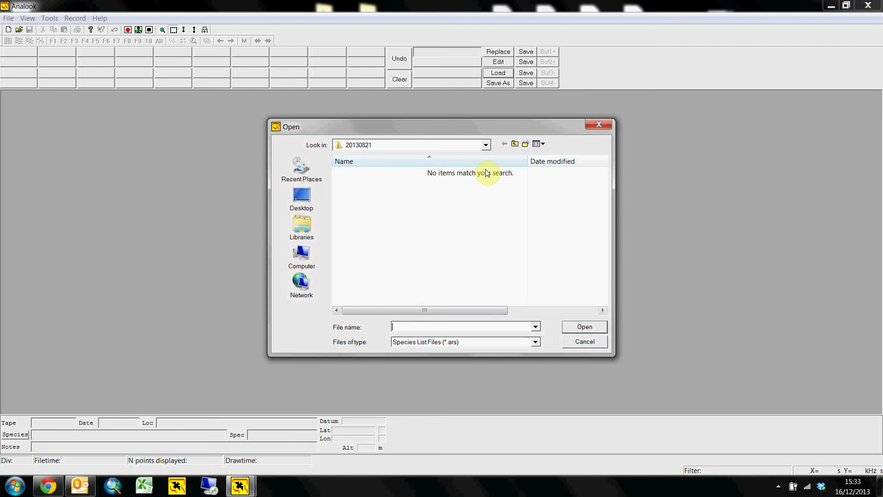
{"action": "left_click", "coordinate": [516, 144]}
{"action": "left_click", "coordinate": [515, 144]}
{"action": "left_click", "coordinate": [516, 144]}
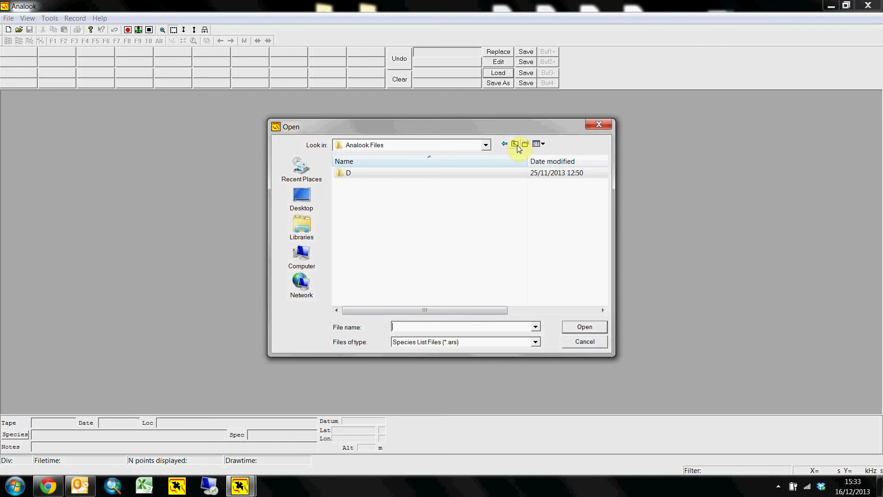
{"action": "left_click", "coordinate": [304, 202]}
Step: Load EchoCollationSpecies.ars from Desktop\TestData\EchoCollation into the label grid
{"action": "left_click_drag", "start_coordinate": [605, 206], "coordinate": [603, 241]}
{"action": "left_click", "coordinate": [487, 216]}
{"action": "double_click", "coordinate": [486, 215]}
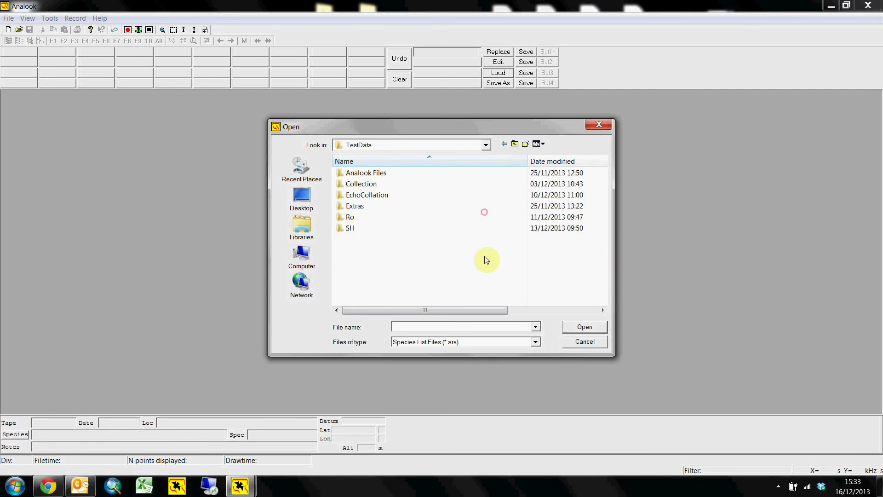
{"action": "double_click", "coordinate": [387, 195]}
{"action": "left_click", "coordinate": [394, 173]}
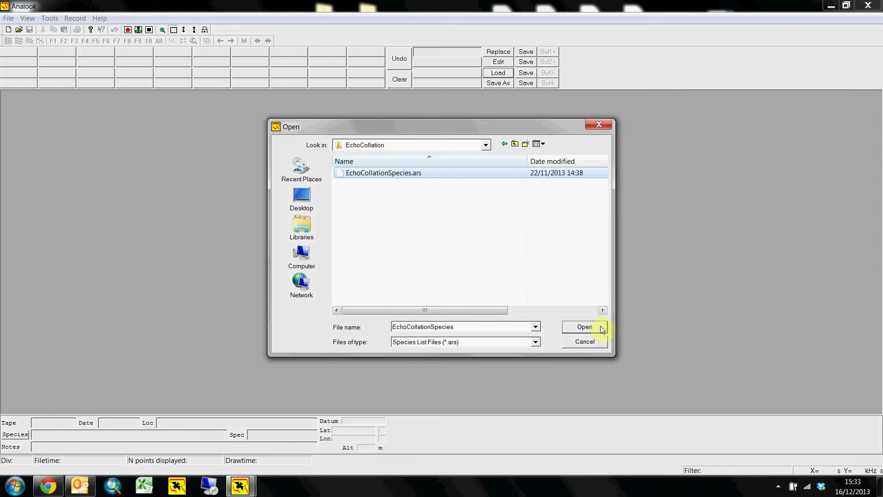
{"action": "left_click", "coordinate": [585, 326]}
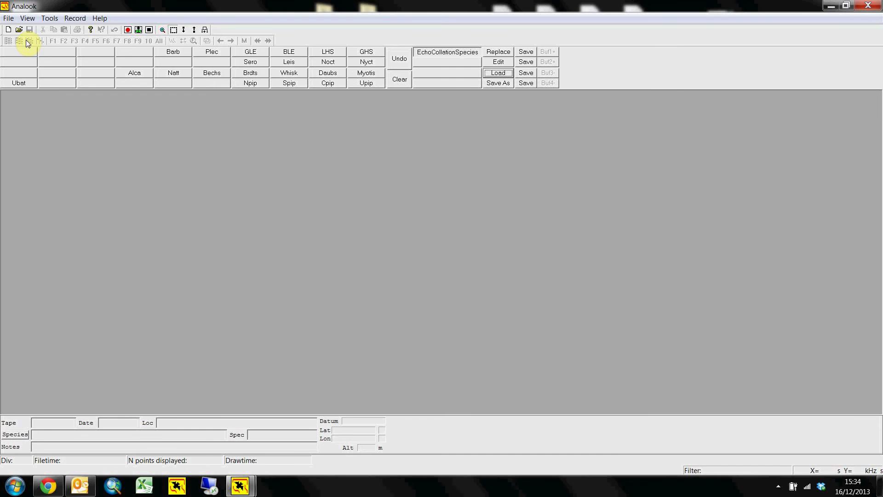
Step: Open the first recording in TestData\Analook Files\D\Converted\20130821
{"action": "left_click", "coordinate": [18, 29]}
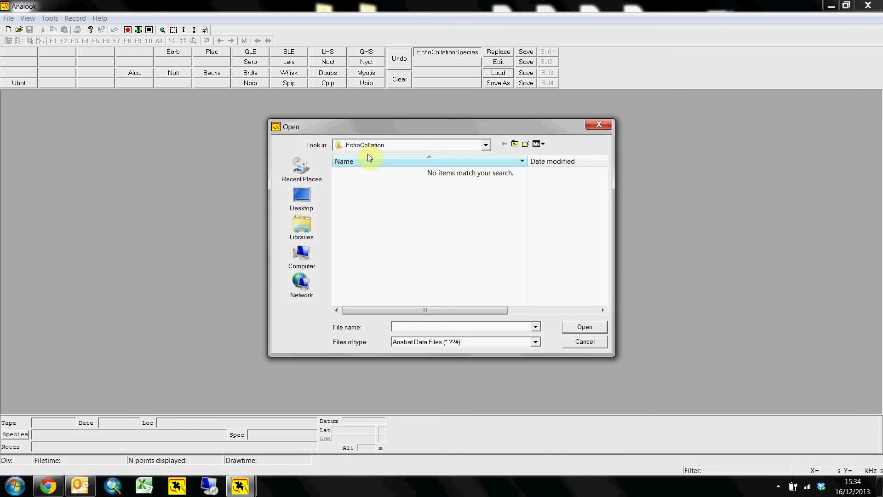
{"action": "left_click", "coordinate": [514, 144]}
{"action": "left_click", "coordinate": [515, 143]}
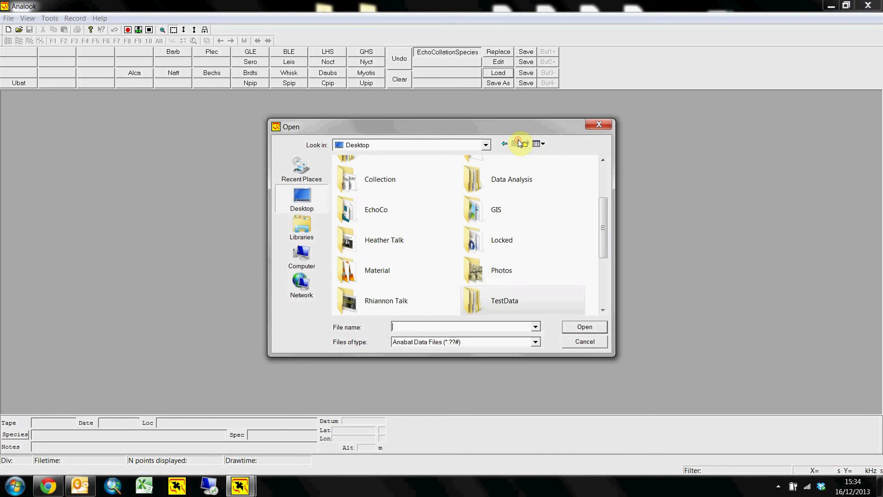
{"action": "double_click", "coordinate": [476, 294]}
{"action": "double_click", "coordinate": [366, 173]}
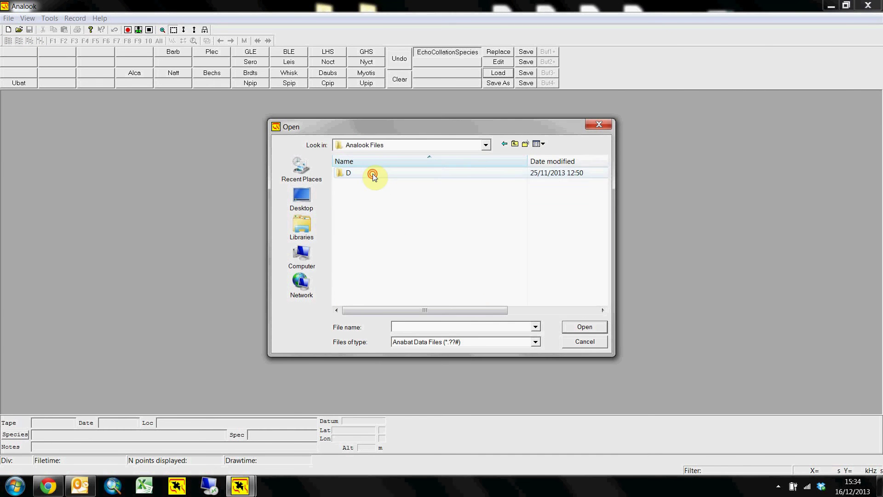
{"action": "left_click", "coordinate": [373, 174]}
{"action": "double_click", "coordinate": [372, 174]}
{"action": "double_click", "coordinate": [371, 173]}
{"action": "double_click", "coordinate": [371, 174]}
{"action": "double_click", "coordinate": [372, 174]}
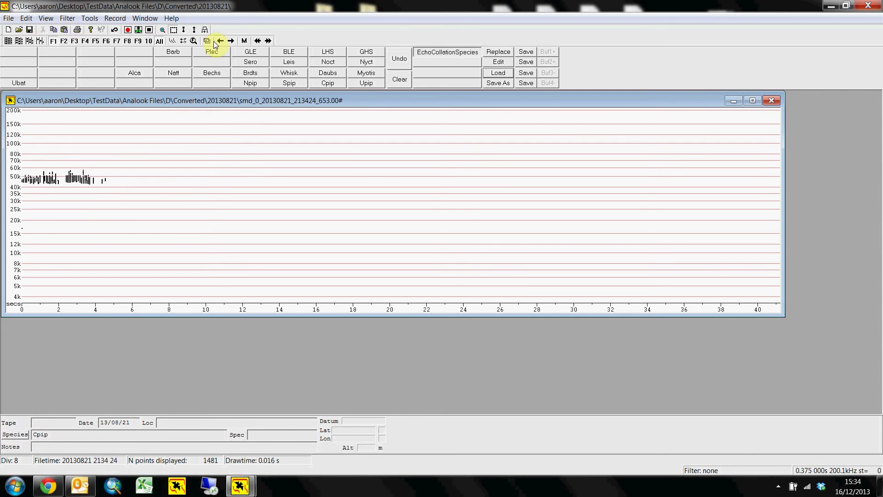
Step: Step forward four recordings to smd_0_20130821_214036 and enlarge its call plot
{"action": "left_click", "coordinate": [231, 41]}
{"action": "left_click", "coordinate": [231, 41]}
{"action": "left_click", "coordinate": [231, 41]}
{"action": "left_click", "coordinate": [230, 41]}
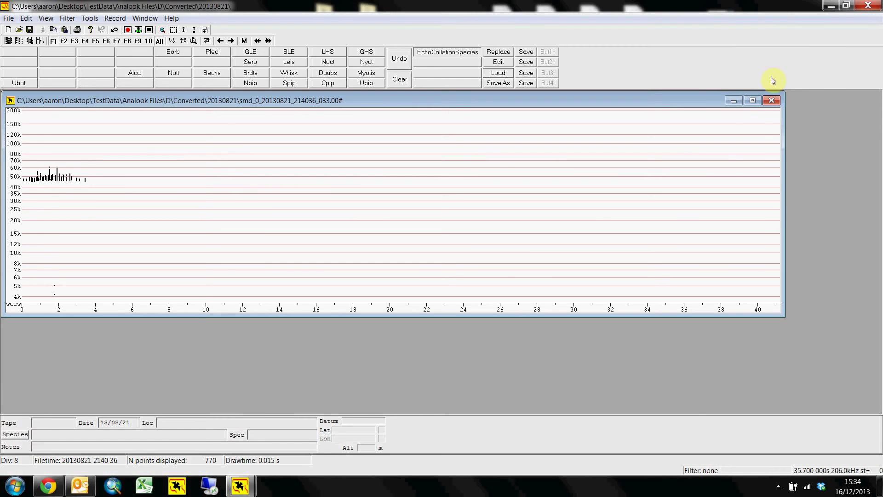
{"action": "left_click", "coordinate": [752, 101]}
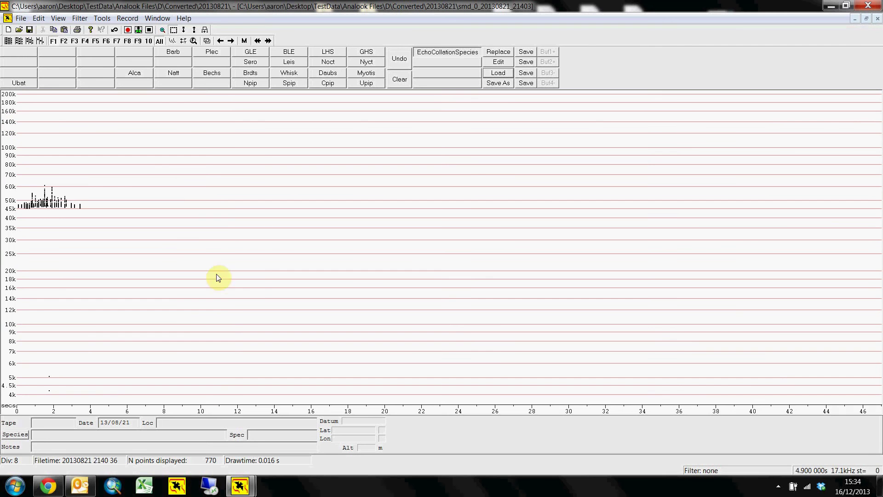
Step: Set the frequency scale to Linear 0-120k
{"action": "left_click", "coordinate": [58, 20]}
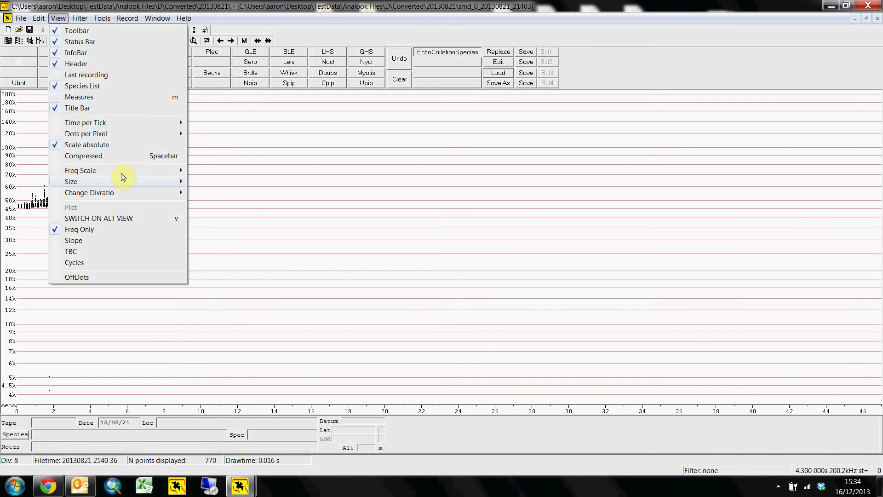
{"action": "mouse_move", "coordinate": [121, 173]}
{"action": "mouse_move", "coordinate": [214, 182]}
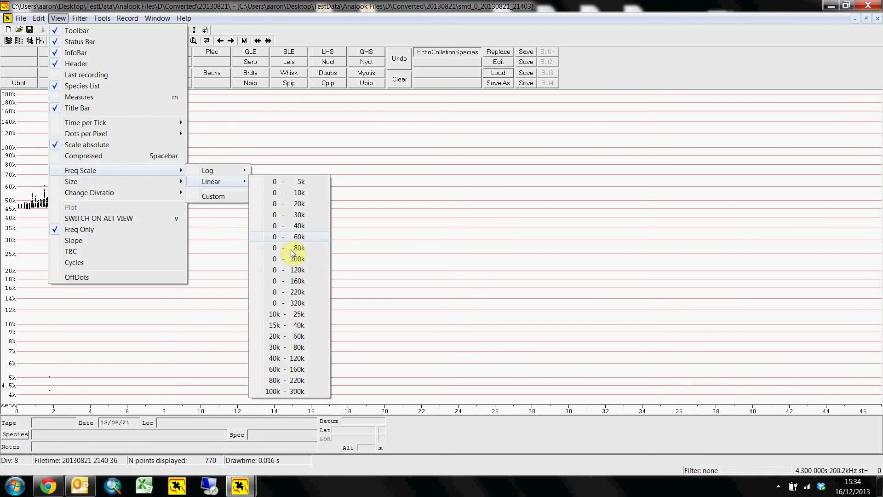
{"action": "left_click", "coordinate": [290, 270]}
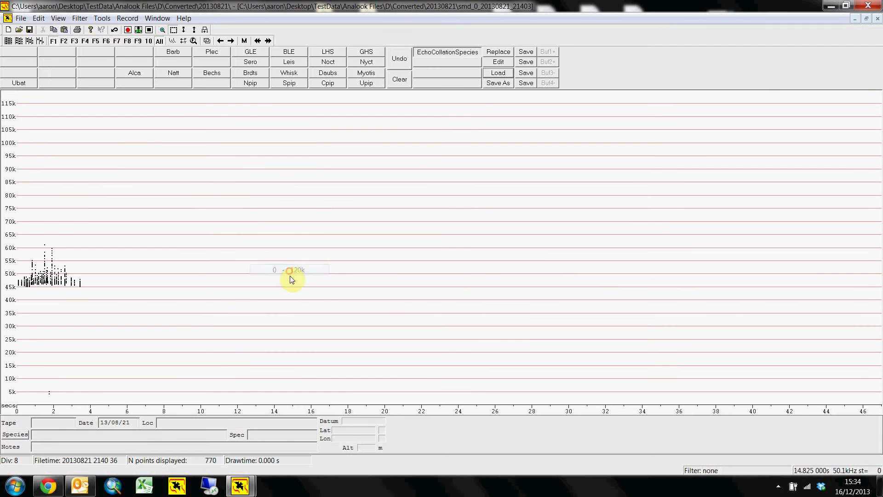
Step: Stretch then compress the time axis, select the calls for parameters, and add a Cycles plot
{"action": "left_click", "coordinate": [105, 41]}
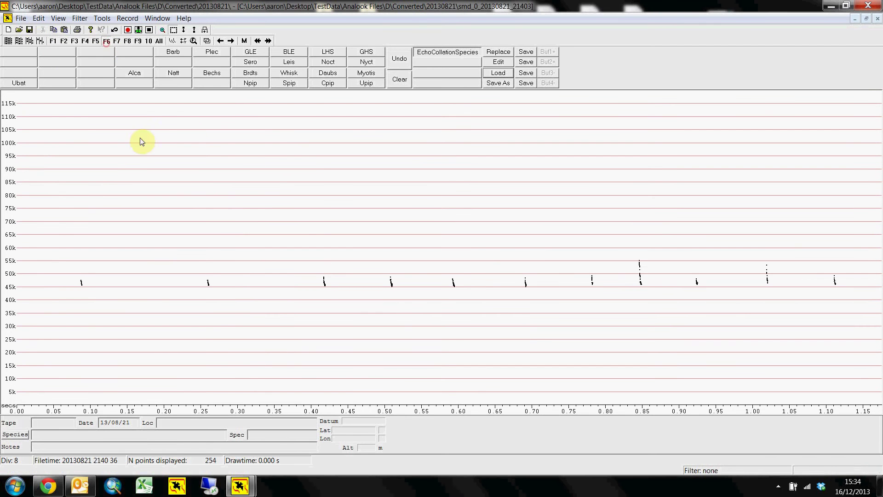
{"action": "left_click", "coordinate": [178, 41]}
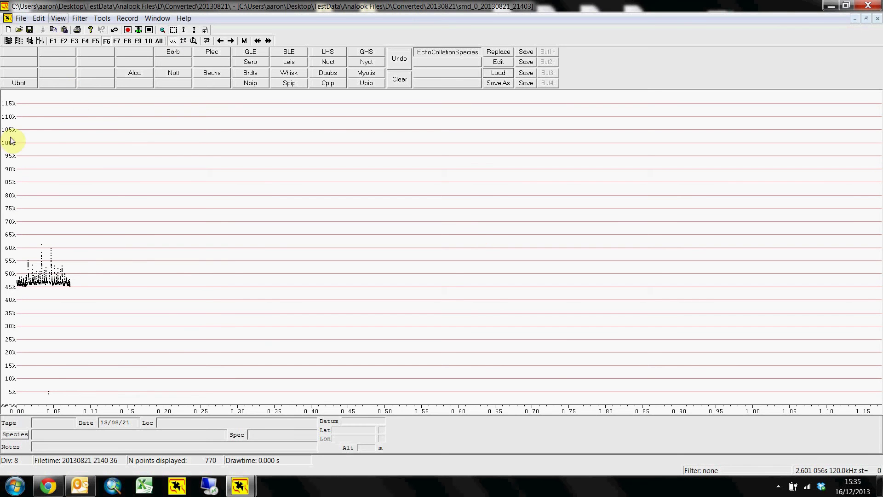
{"action": "left_click", "coordinate": [93, 272]}
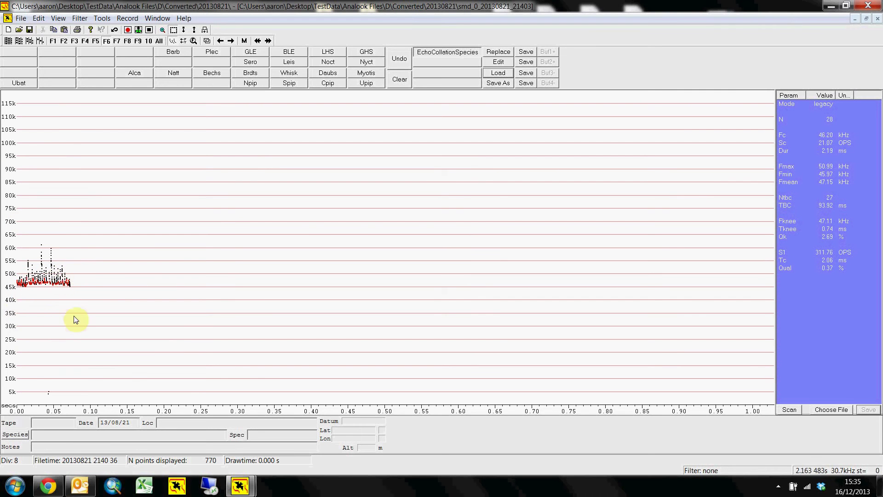
{"action": "left_click", "coordinate": [57, 19]}
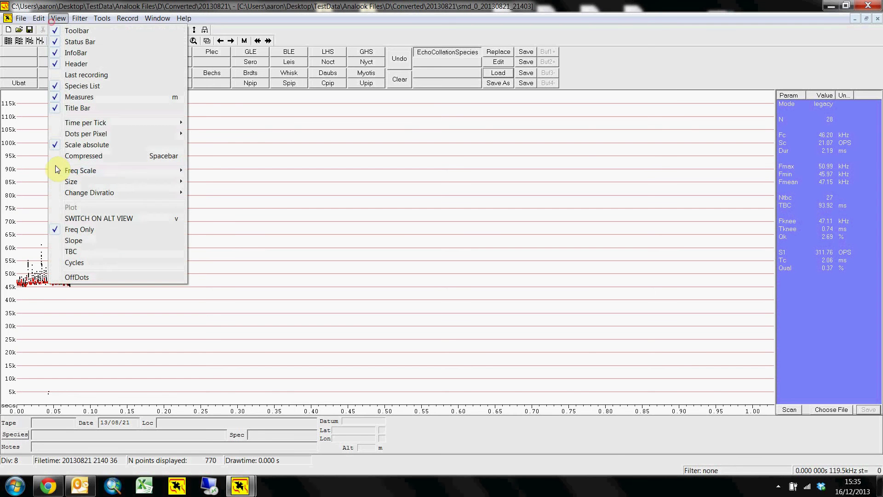
{"action": "left_click", "coordinate": [94, 261]}
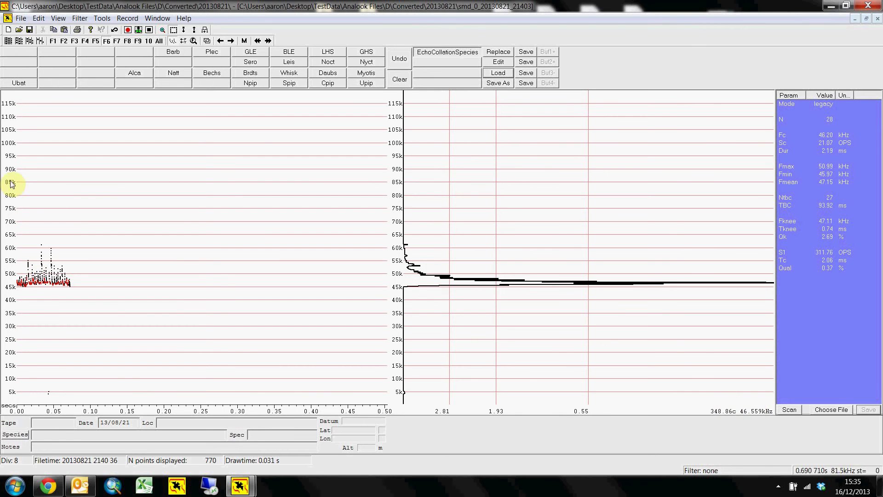
Step: Label the current recording and the next one as Cpip
{"action": "left_click", "coordinate": [332, 85]}
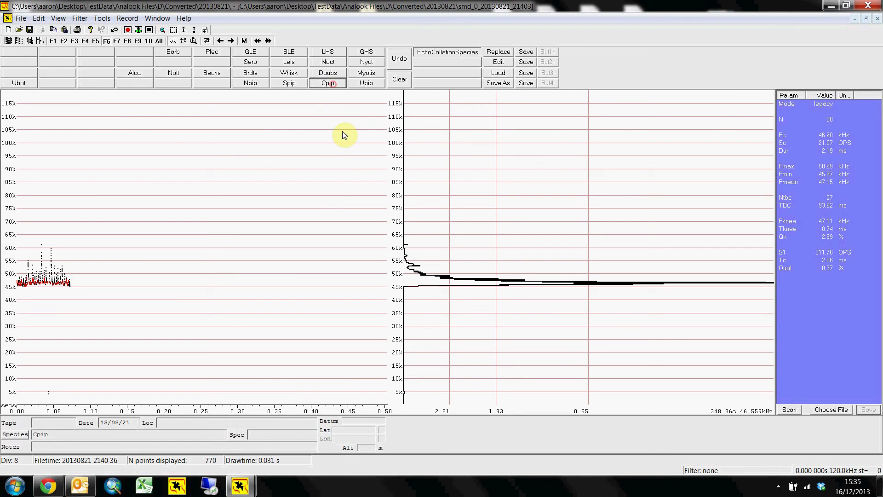
{"action": "left_click", "coordinate": [235, 41]}
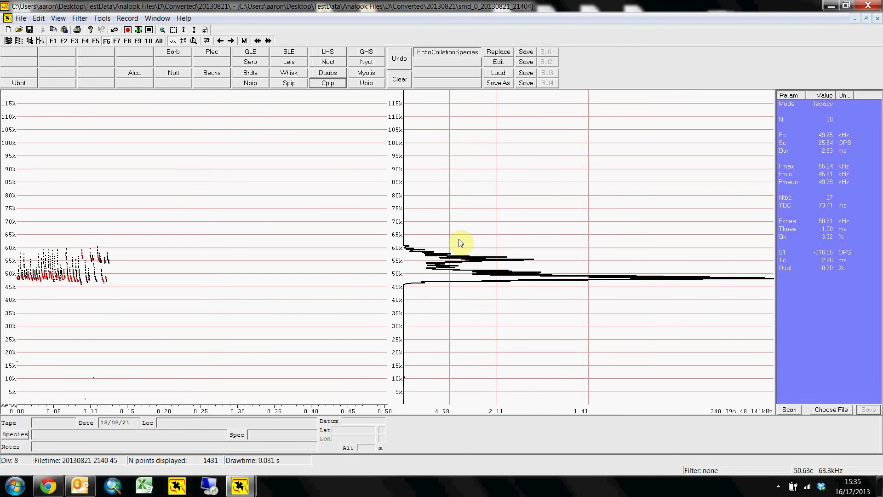
{"action": "left_click", "coordinate": [12, 288]}
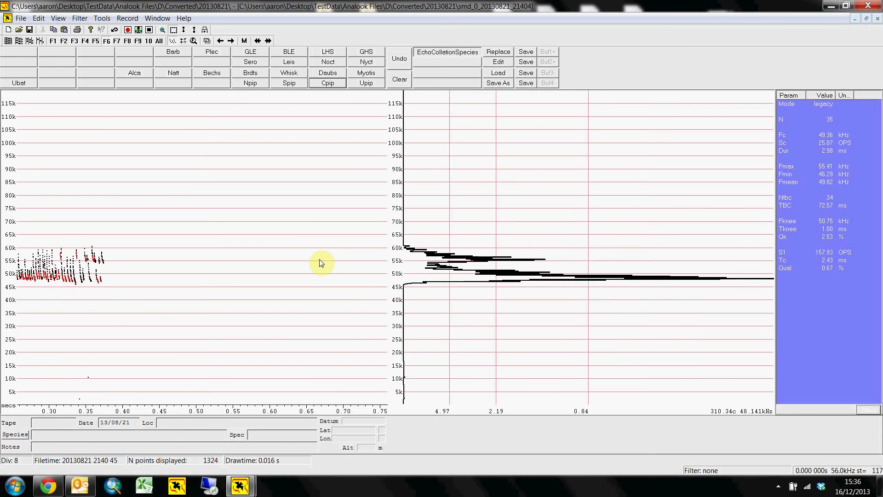
{"action": "left_click", "coordinate": [321, 84]}
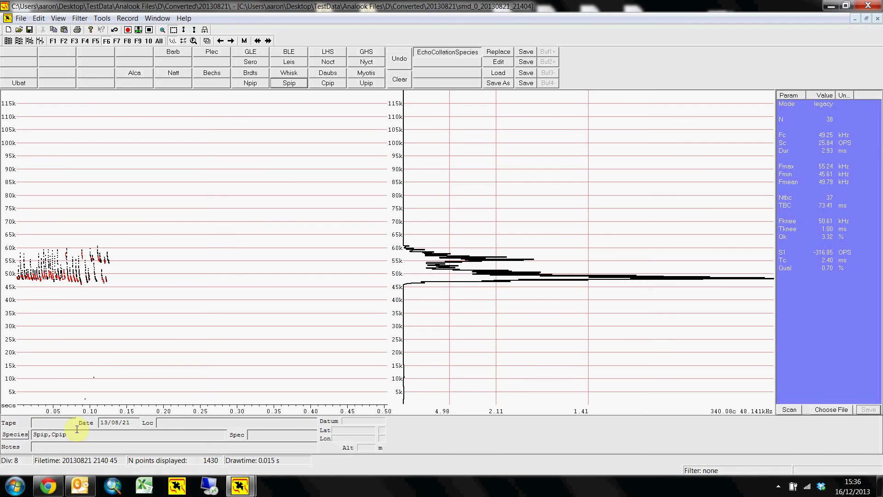
Step: Tag the 2140 45 file Cpip and Spip, then clear Spip to tag 2140 53 Cpip
{"action": "key", "text": "Right"}
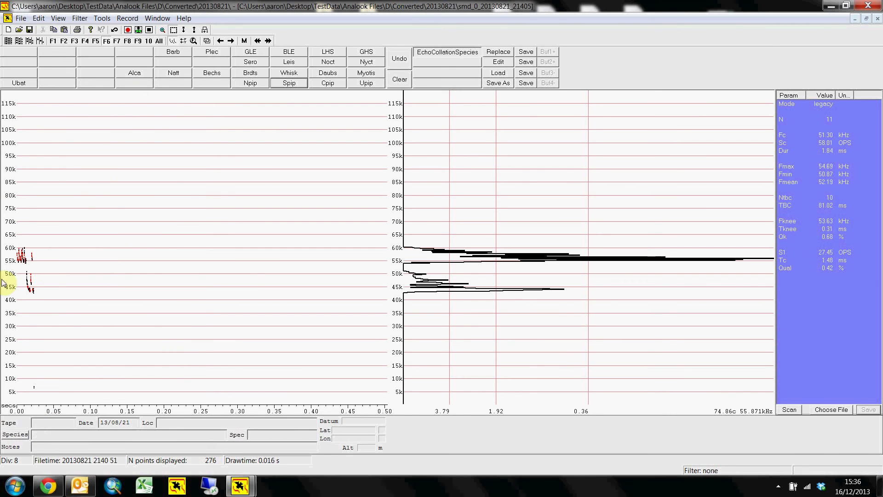
{"action": "left_click", "coordinate": [314, 83]}
{"action": "left_click", "coordinate": [288, 84]}
{"action": "key", "text": "Right"}
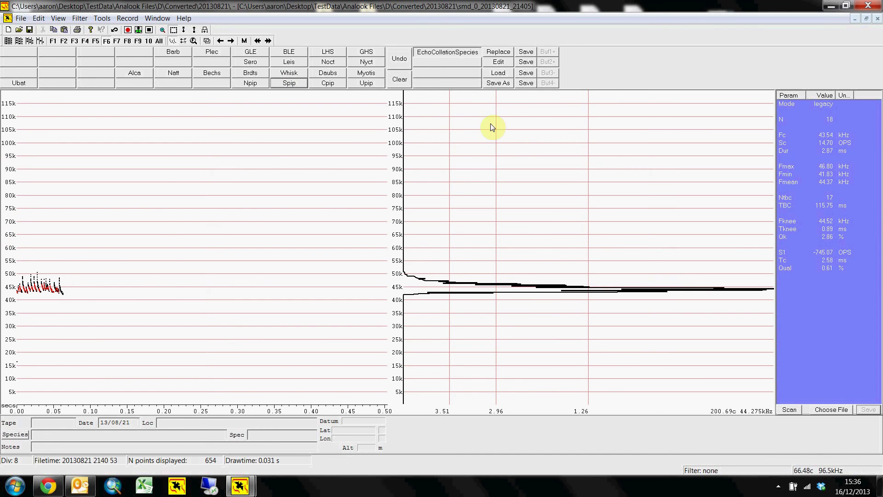
{"action": "left_click", "coordinate": [305, 84]}
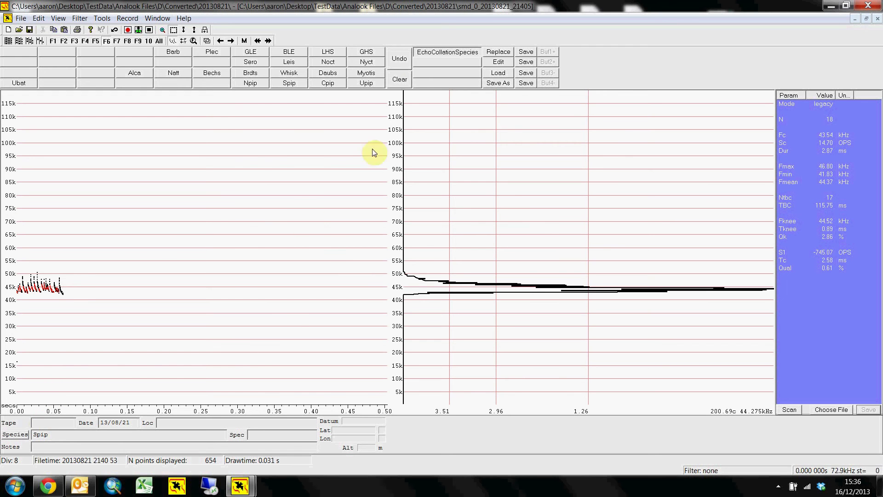
{"action": "left_click", "coordinate": [401, 80]}
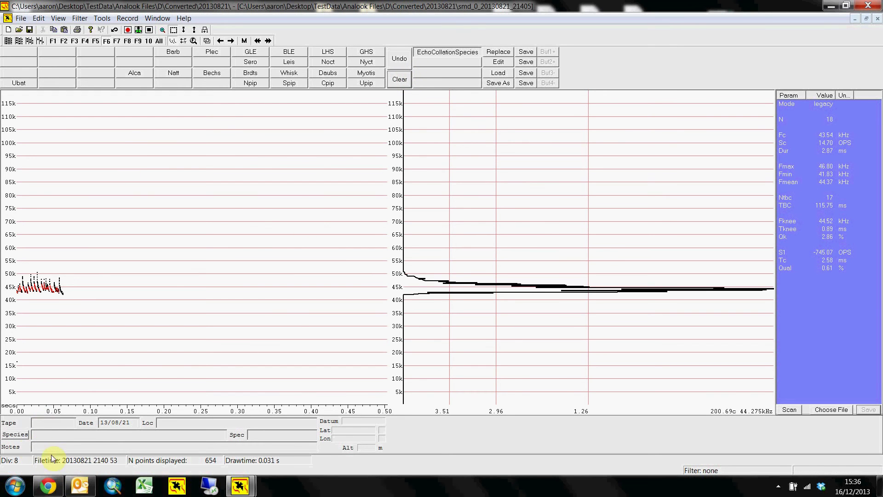
{"action": "left_click", "coordinate": [326, 85]}
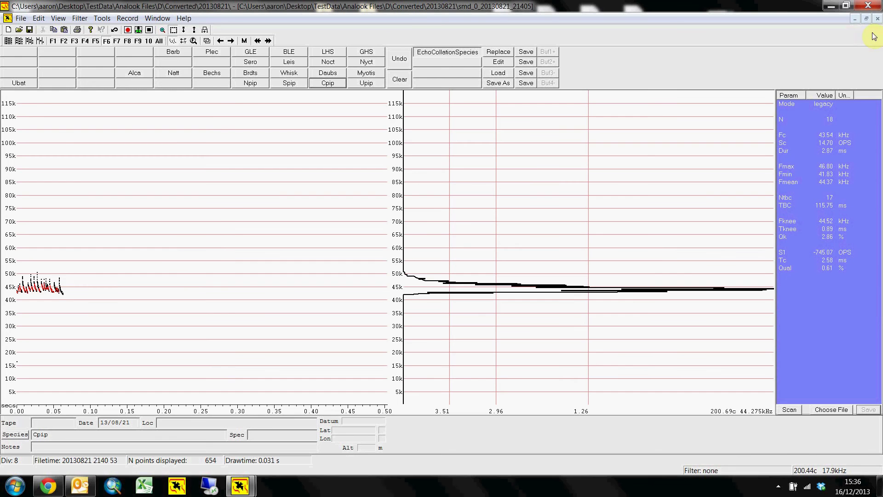
Step: Close the recording and set Count Labels to 3 folder fields, 1-min output, by-day timing
{"action": "left_click", "coordinate": [878, 19]}
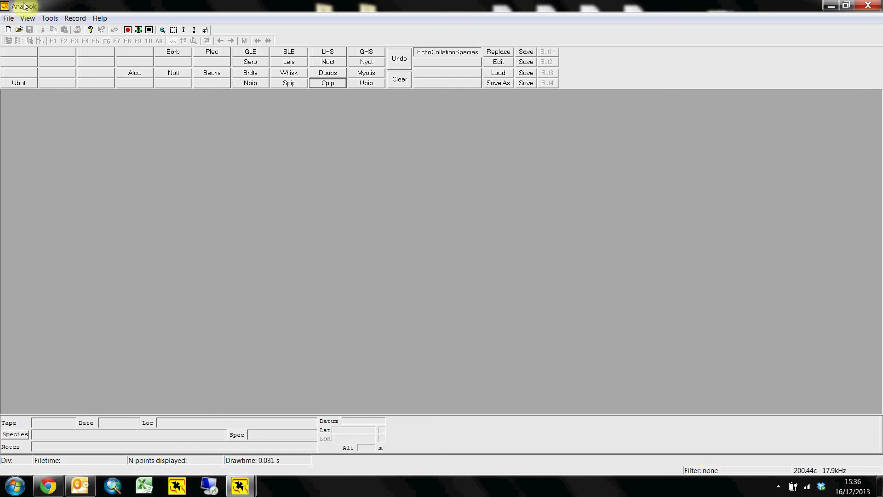
{"action": "left_click", "coordinate": [50, 18]}
{"action": "left_click", "coordinate": [63, 48]}
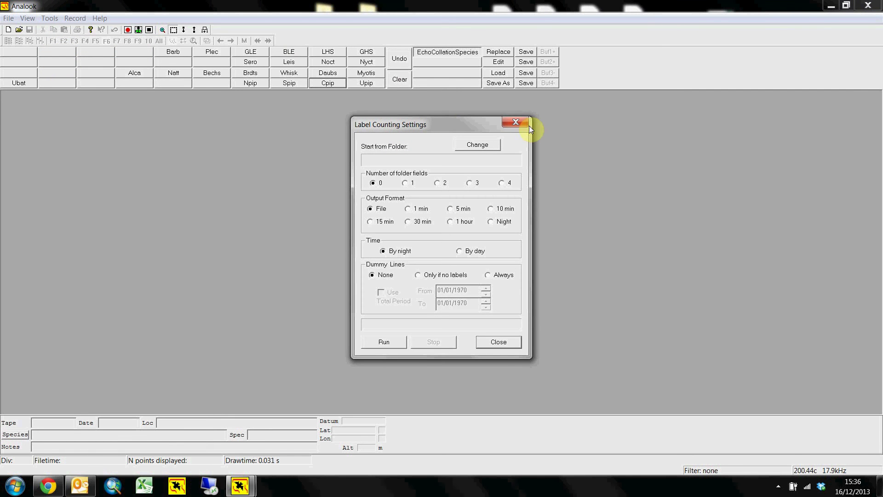
{"action": "left_click", "coordinate": [524, 126]}
{"action": "left_click", "coordinate": [54, 18]}
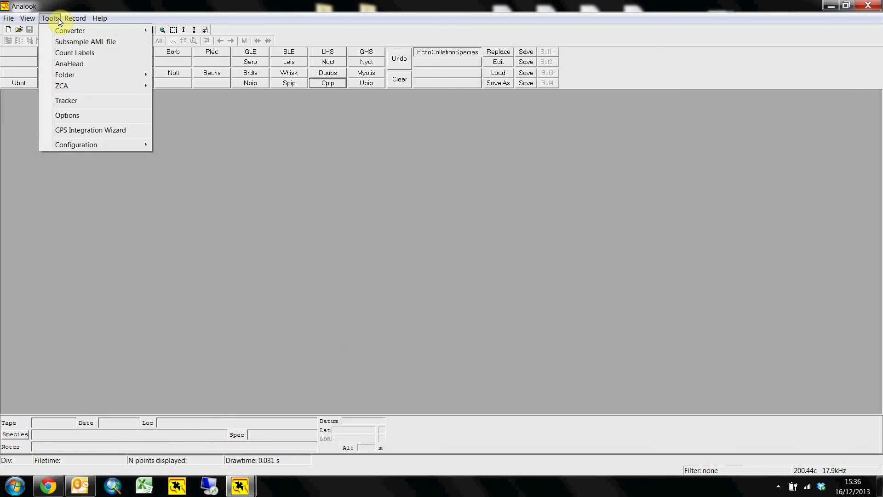
{"action": "left_click", "coordinate": [68, 54]}
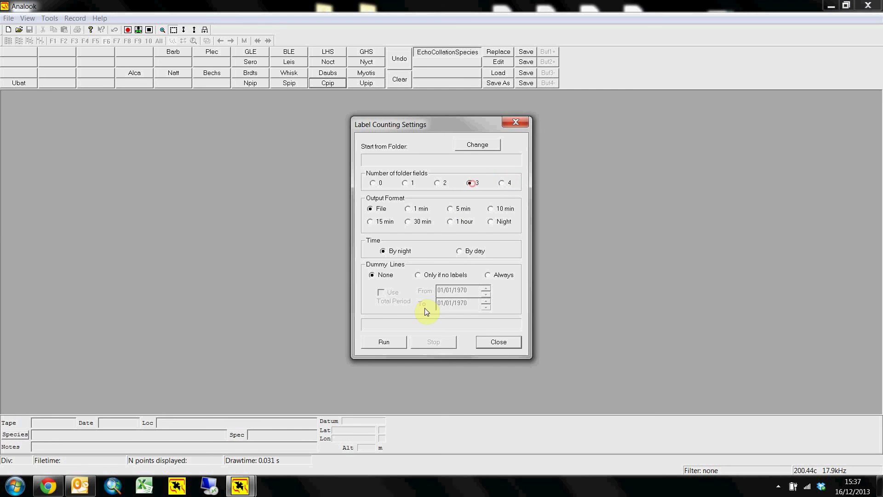
{"action": "left_click", "coordinate": [412, 207]}
Step: Expand C:\Users\<user>\Desktop\TestData in the folder tree and select Analook Files
{"action": "left_click", "coordinate": [487, 148]}
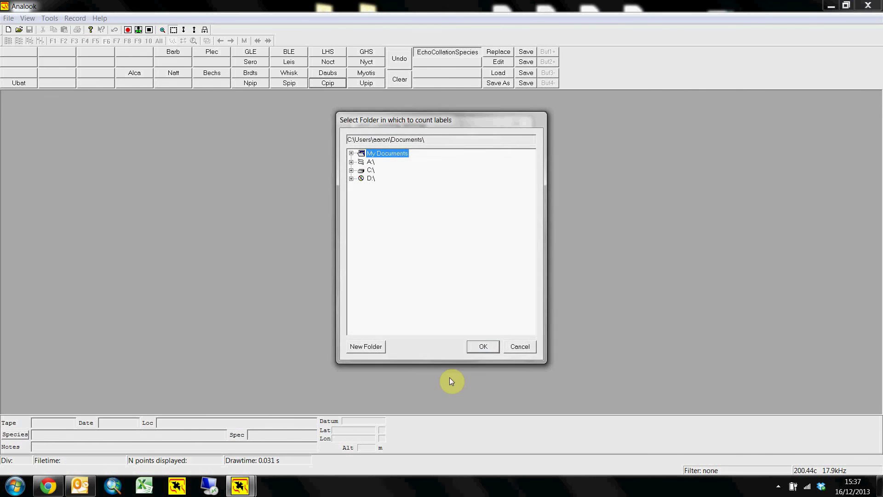
{"action": "left_click", "coordinate": [351, 171]}
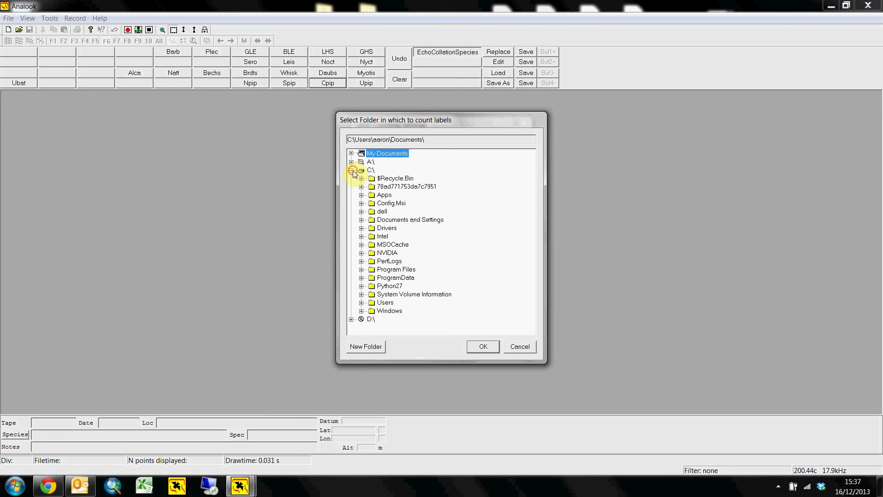
{"action": "left_click", "coordinate": [362, 303]}
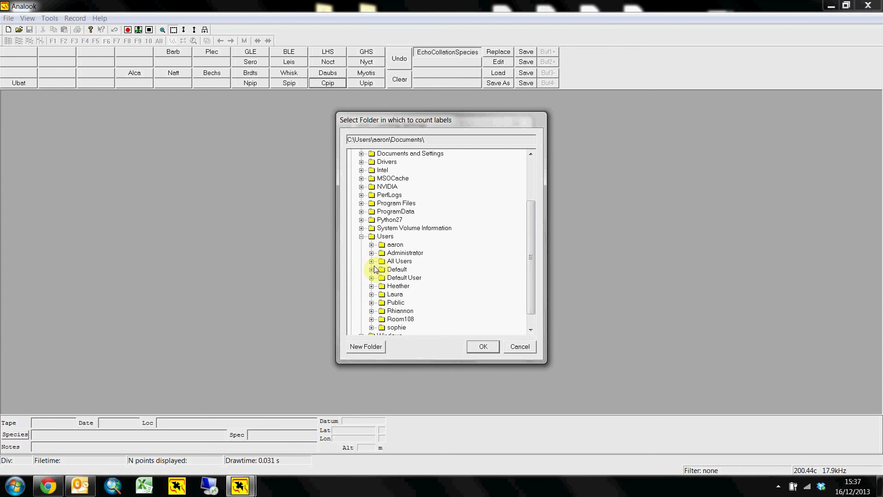
{"action": "left_click", "coordinate": [372, 245]}
{"action": "scroll", "coordinate": [383, 264], "scroll_direction": "down", "scroll_amount": 1}
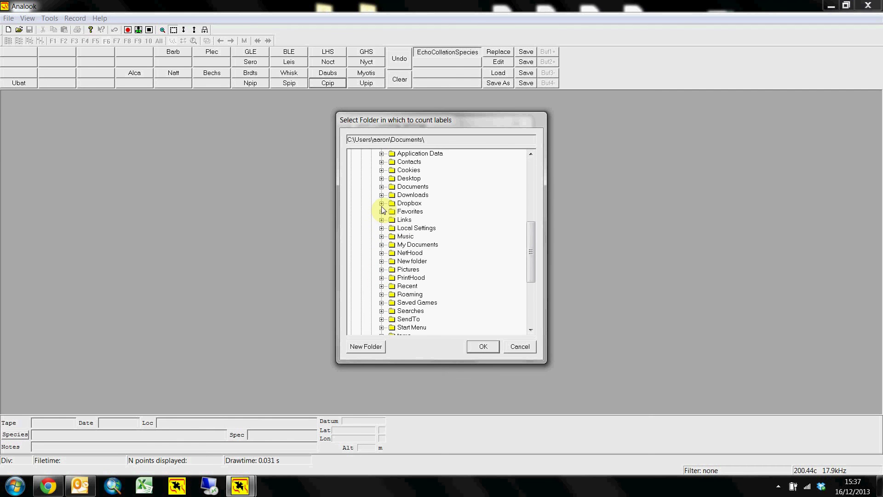
{"action": "left_click", "coordinate": [382, 178]}
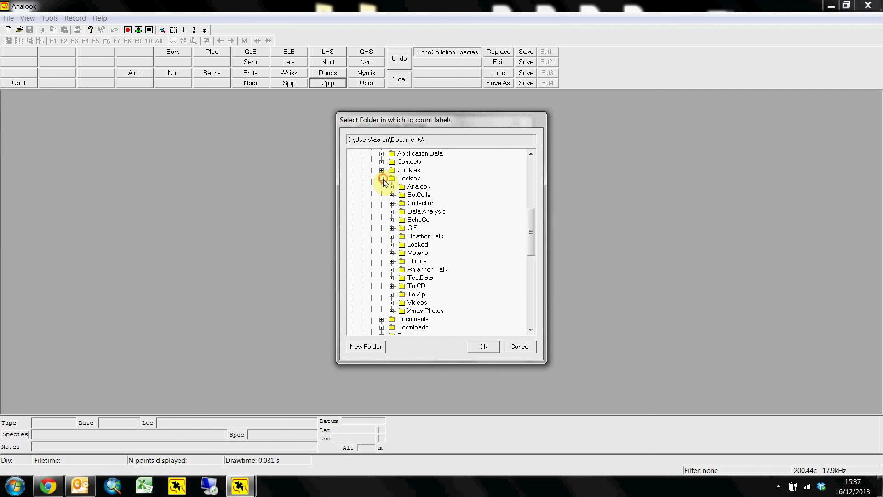
{"action": "left_click", "coordinate": [391, 278]}
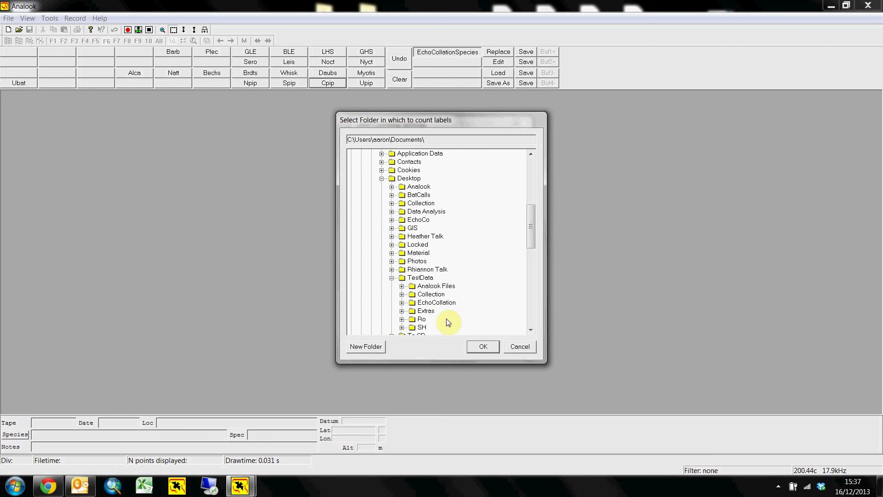
{"action": "left_click", "coordinate": [441, 286]}
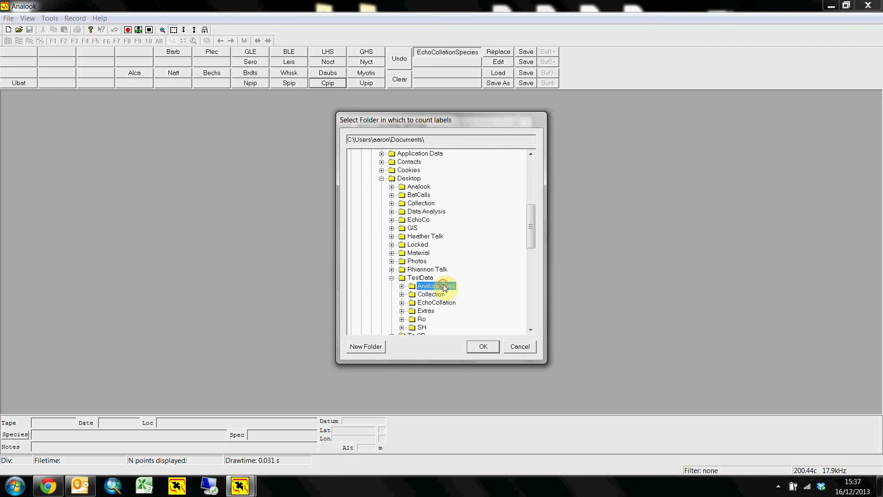
Step: Expand down to D\Converted\20130821, then step back up to reselect Analook Files
{"action": "left_click", "coordinate": [402, 286]}
{"action": "left_click", "coordinate": [412, 294]}
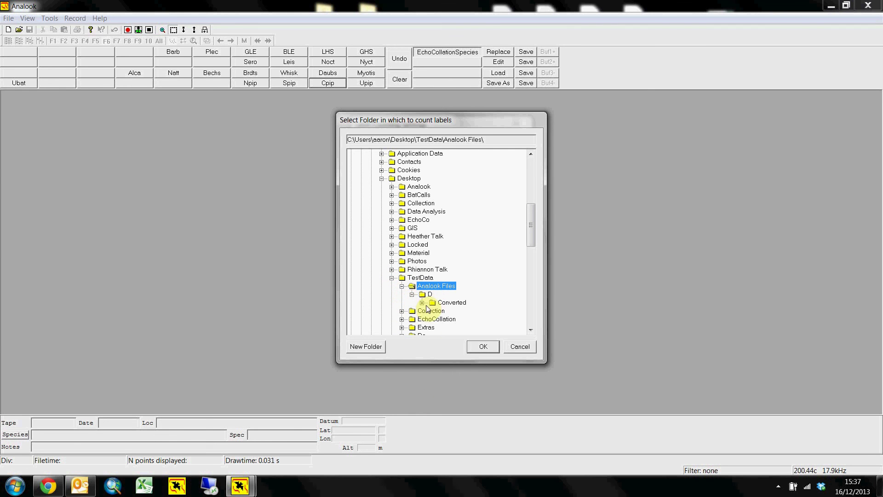
{"action": "left_click", "coordinate": [422, 303]}
{"action": "left_click", "coordinate": [432, 311]}
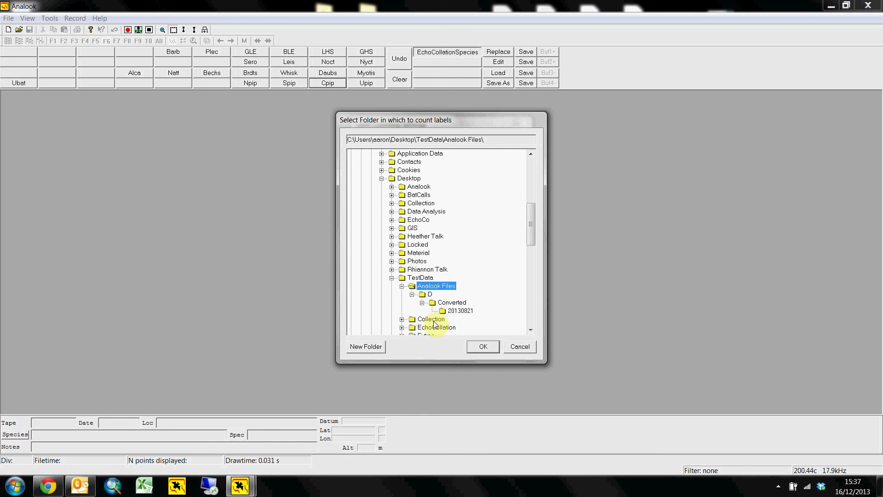
{"action": "left_click", "coordinate": [461, 311]}
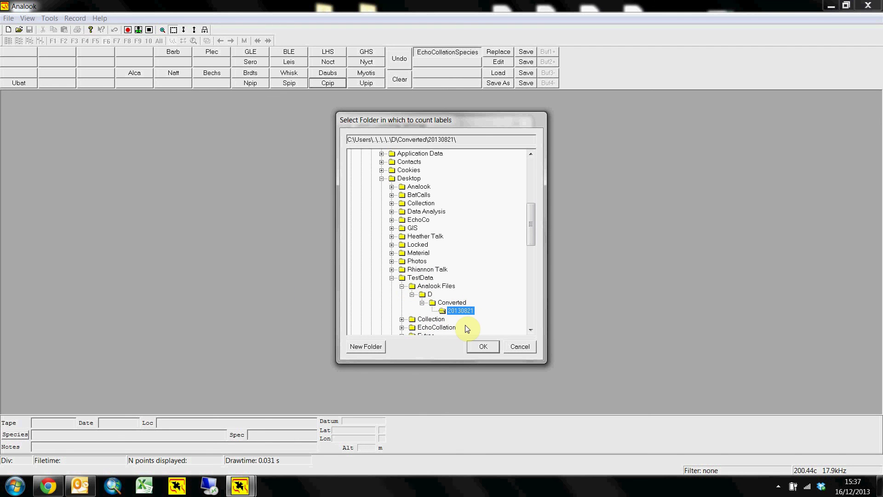
{"action": "left_click_drag", "start_coordinate": [445, 120], "coordinate": [222, 118]}
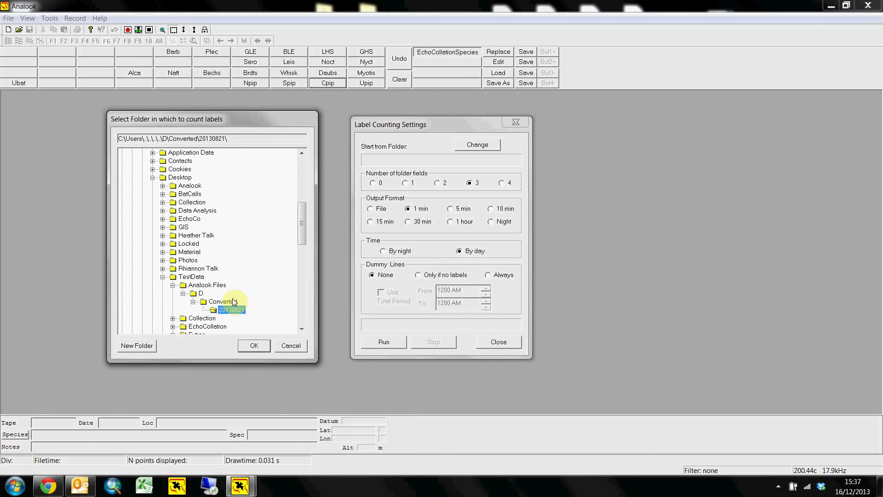
{"action": "left_click", "coordinate": [216, 300]}
{"action": "left_click", "coordinate": [202, 293]}
{"action": "left_click", "coordinate": [208, 285]}
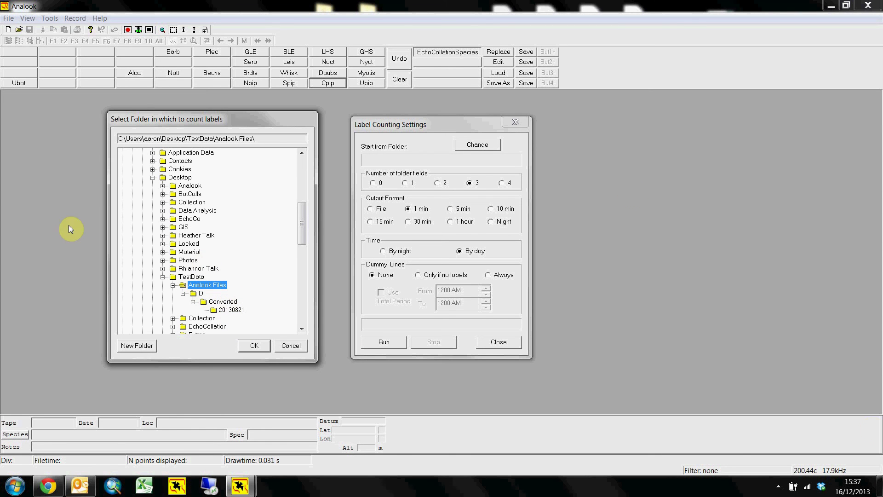
Step: Run the count from Analook Files, save it as Test Data on the Desktop, and close settings
{"action": "left_click", "coordinate": [268, 344]}
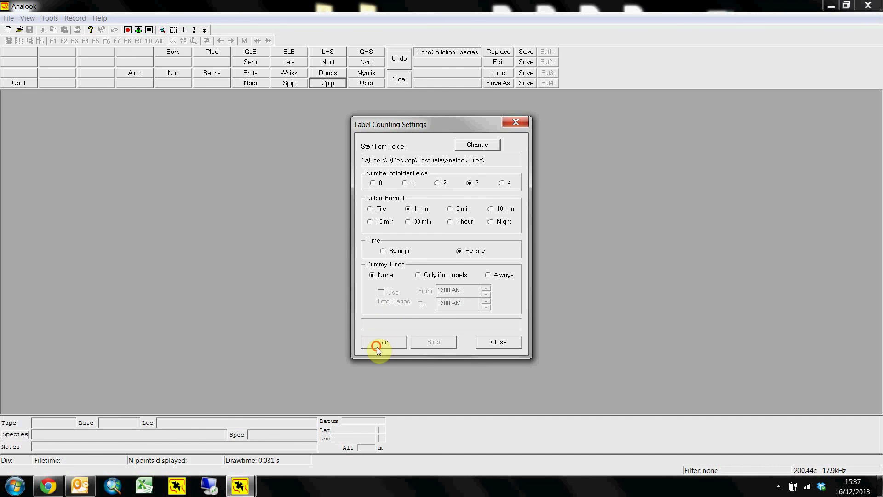
{"action": "left_click", "coordinate": [378, 344]}
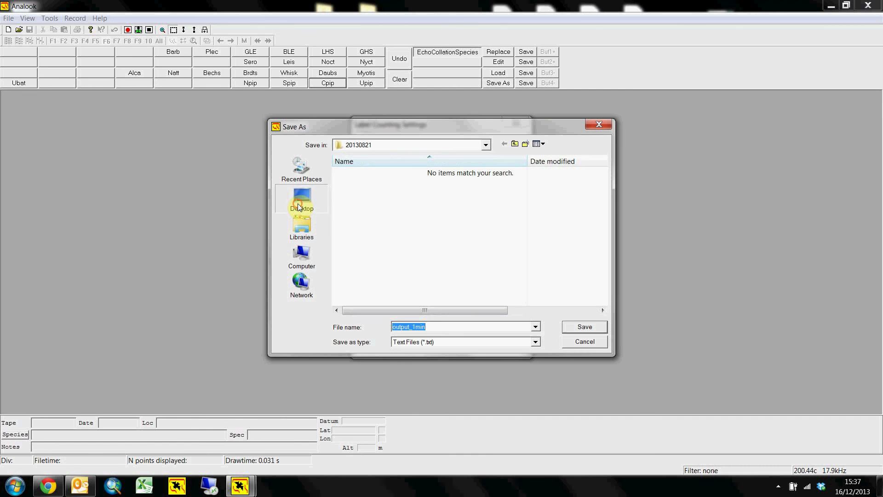
{"action": "left_click", "coordinate": [301, 198]}
{"action": "type", "text": "Test Data"}
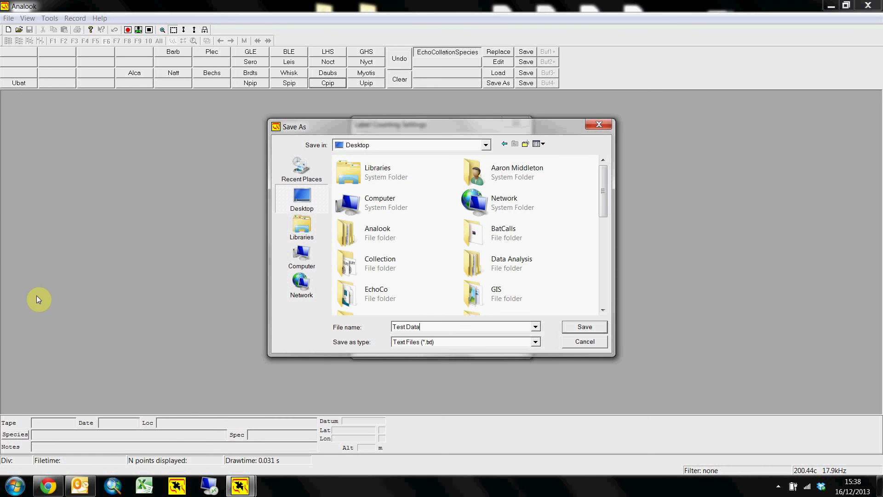
{"action": "left_click", "coordinate": [584, 326]}
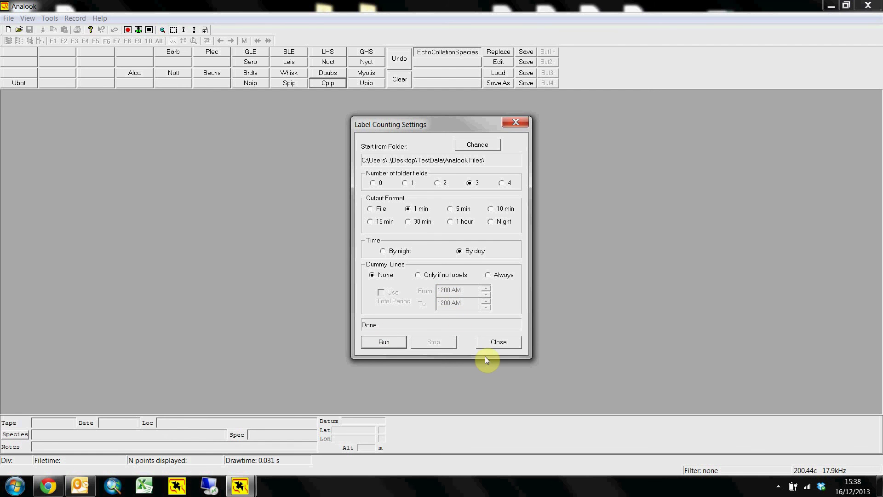
{"action": "left_click", "coordinate": [511, 340]}
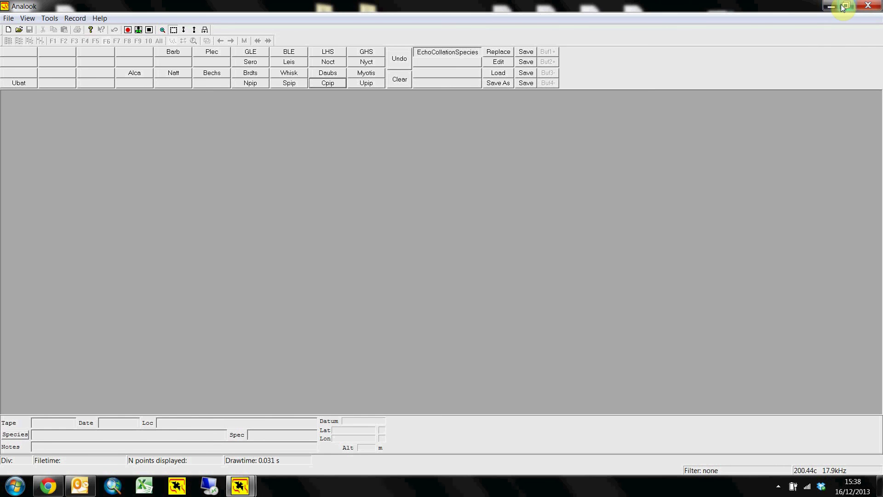
Step: Minimize Analook, move the Test Data icon beside AnalookW, and open it in Notepad
{"action": "left_click", "coordinate": [866, 5]}
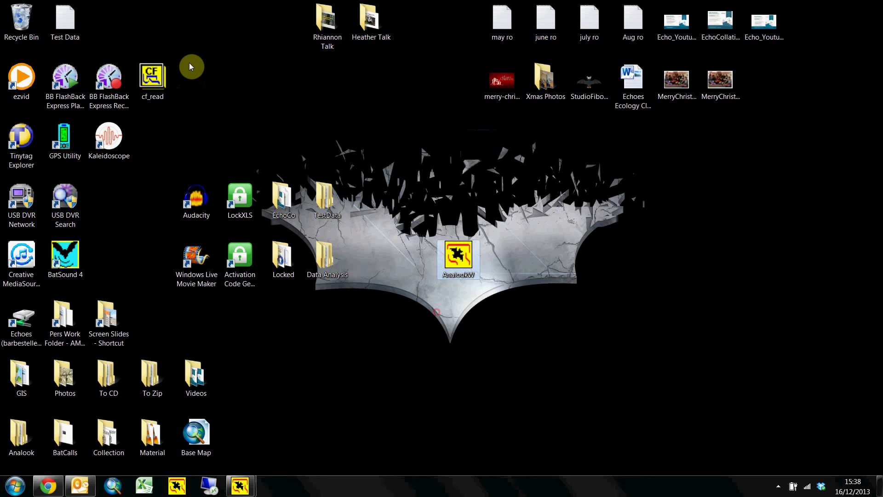
{"action": "left_click", "coordinate": [79, 18]}
{"action": "left_click_drag", "start_coordinate": [79, 18], "coordinate": [515, 256]}
{"action": "double_click", "coordinate": [508, 252]}
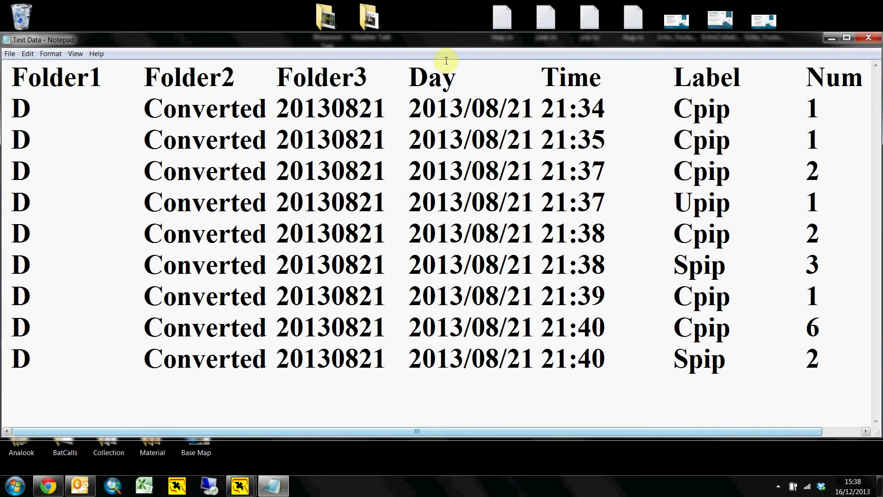
Step: Highlight the Day header and the third row's date, time, label and count
{"action": "left_click_drag", "start_coordinate": [452, 83], "coordinate": [428, 78]}
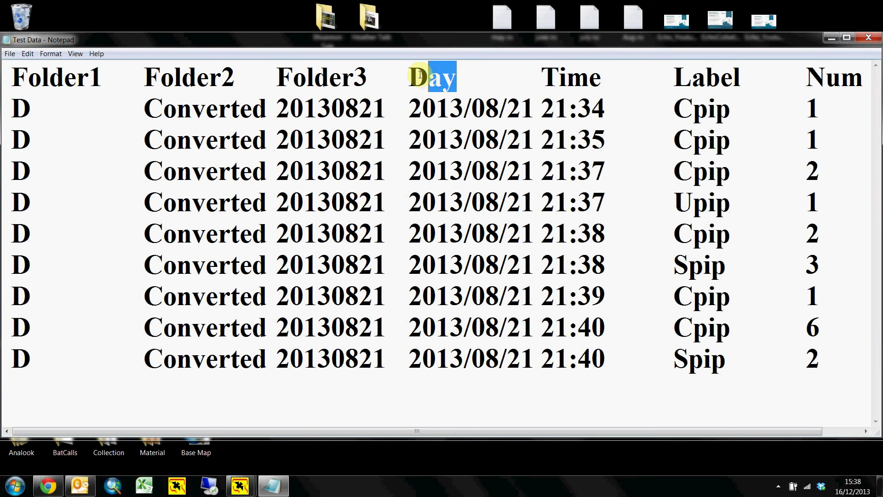
{"action": "left_click_drag", "start_coordinate": [409, 78], "coordinate": [471, 86]}
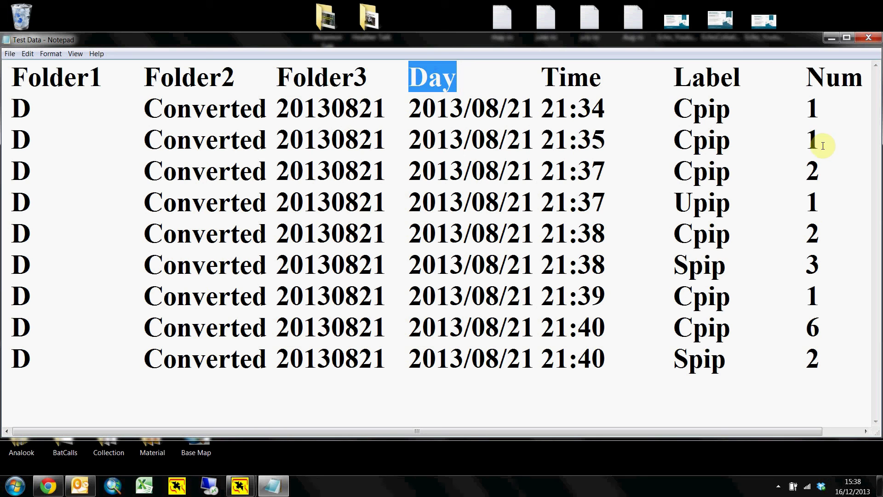
{"action": "left_click_drag", "start_coordinate": [593, 173], "coordinate": [606, 173]}
{"action": "left_click_drag", "start_coordinate": [817, 171], "coordinate": [464, 171]}
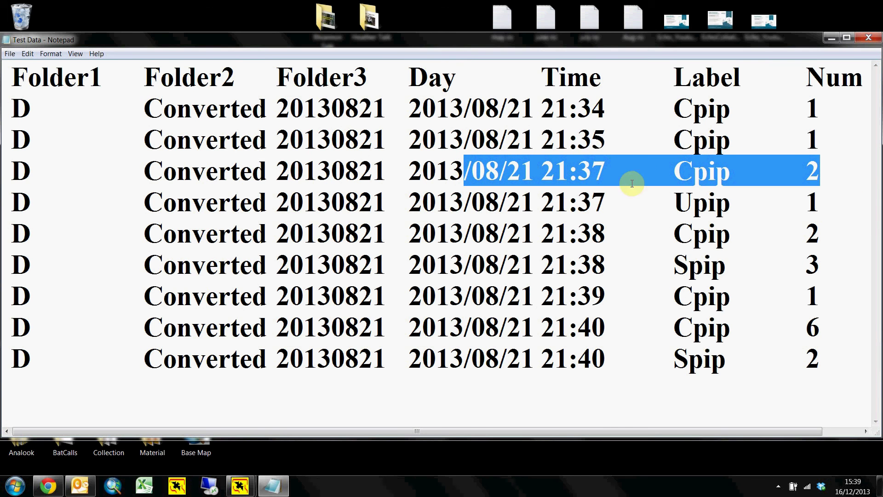
{"action": "left_click", "coordinate": [614, 183]}
{"action": "scroll", "coordinate": [552, 240], "scroll_direction": "right", "scroll_amount": 2}
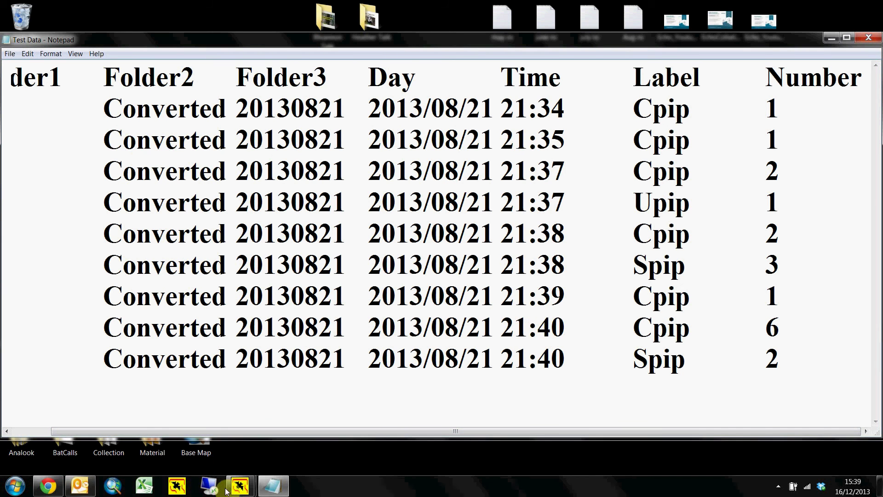
Step: Bring Analook back and reopen the Count Labels settings
{"action": "left_click", "coordinate": [240, 485]}
{"action": "left_click", "coordinate": [302, 414]}
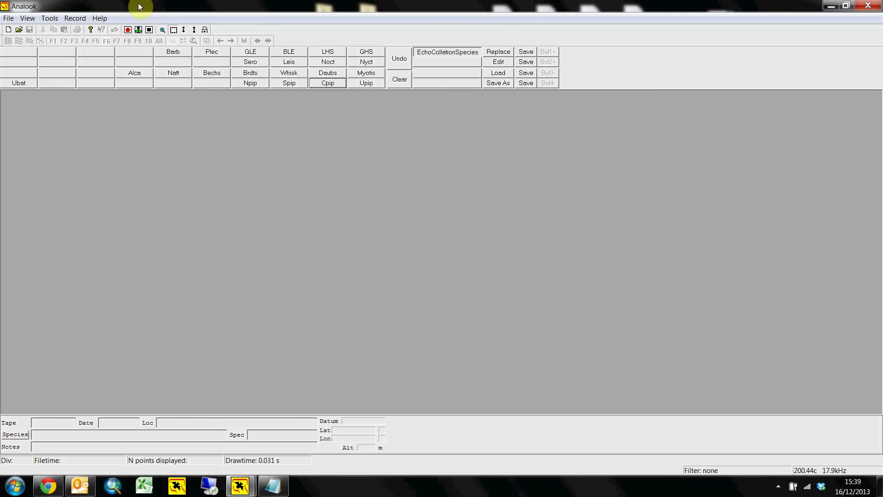
{"action": "left_click", "coordinate": [50, 17]}
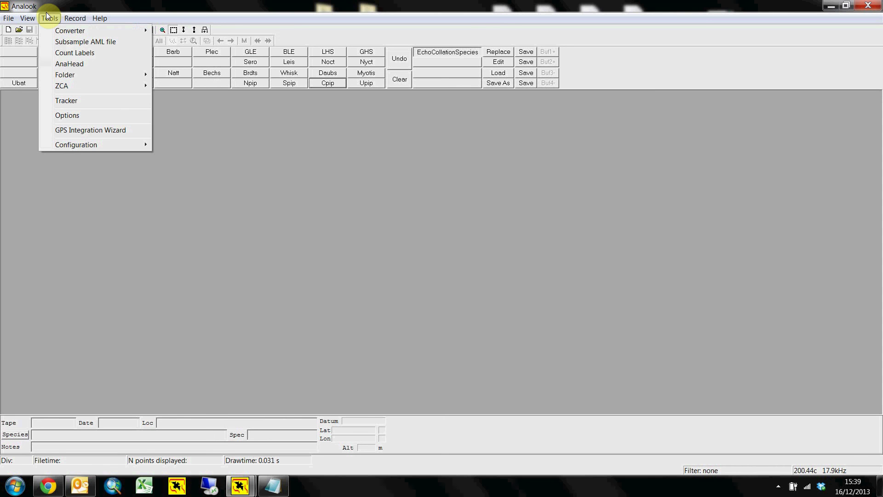
{"action": "left_click", "coordinate": [71, 52]}
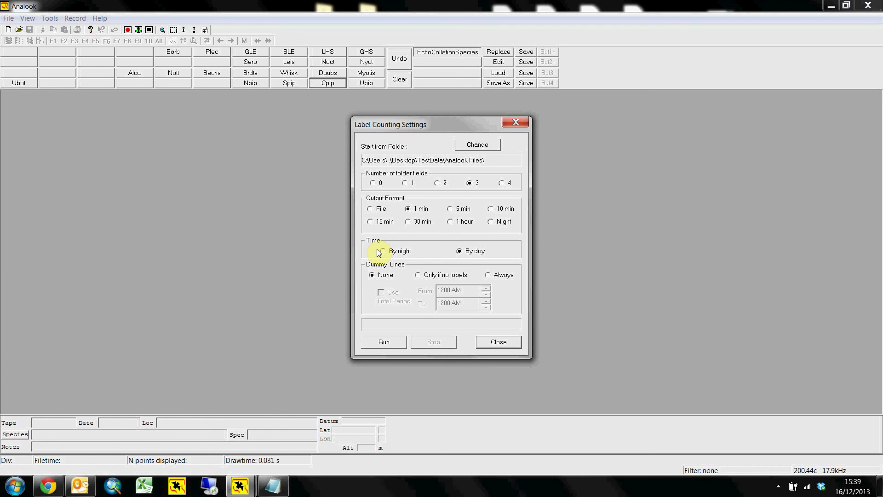
Step: Compare the settings with the Notepad tally, close them, and minimize Analook
{"action": "left_click", "coordinate": [240, 486]}
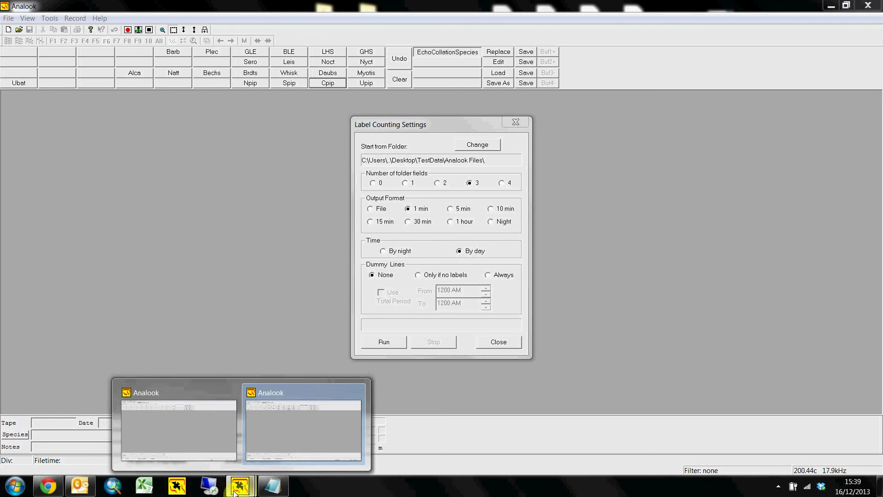
{"action": "left_click", "coordinate": [273, 485]}
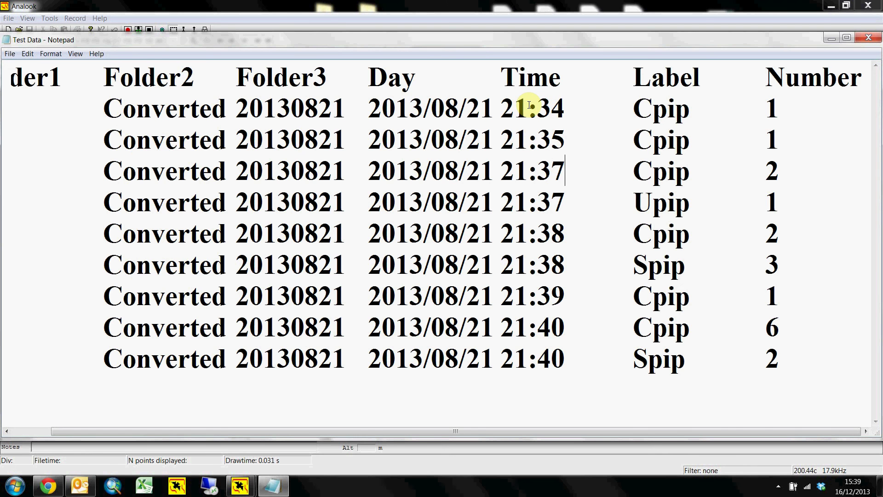
{"action": "left_click", "coordinate": [531, 6]}
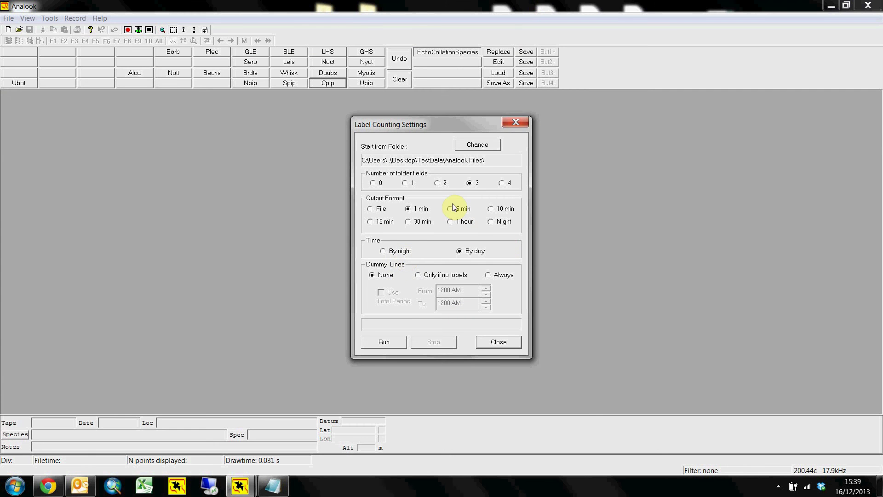
{"action": "left_click", "coordinate": [507, 342]}
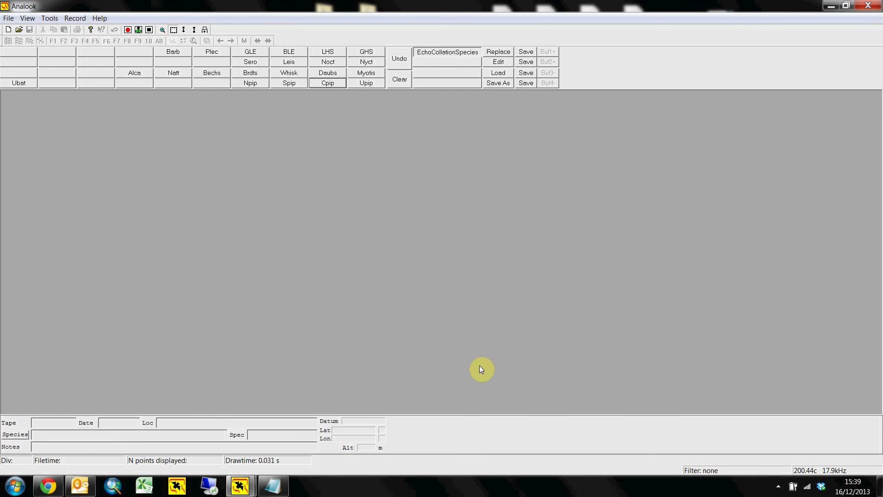
{"action": "left_click", "coordinate": [831, 5]}
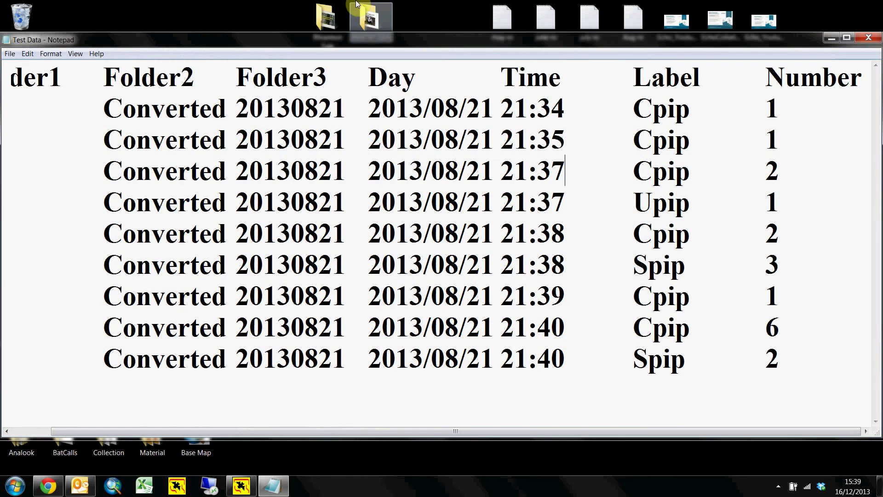
Step: Close the Notepad tally and select the Test Data icon beside AnalookW
{"action": "left_click", "coordinate": [868, 37]}
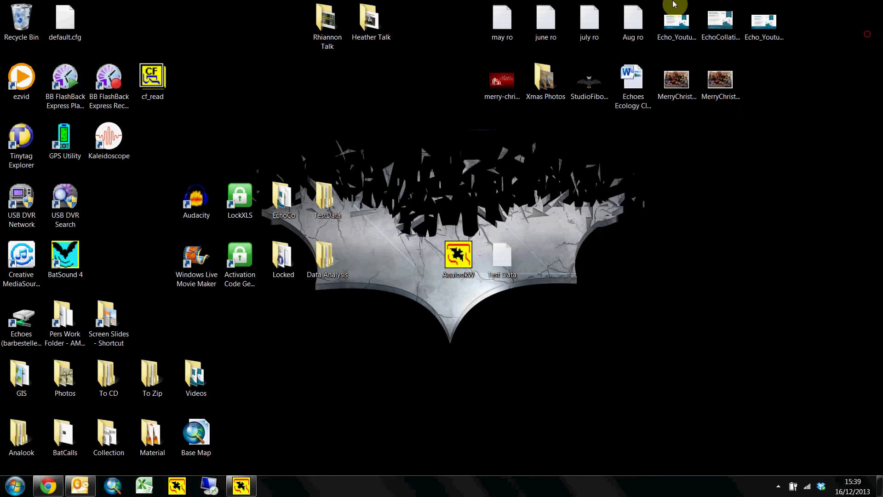
{"action": "left_click", "coordinate": [498, 255]}
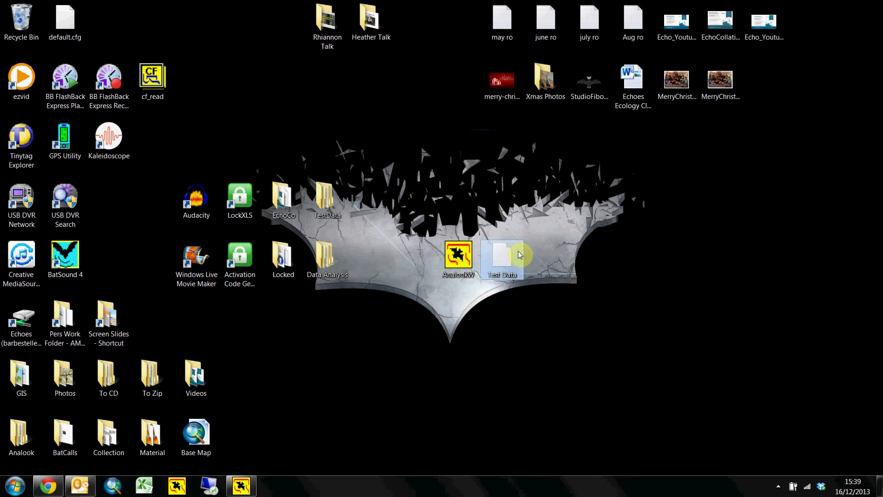